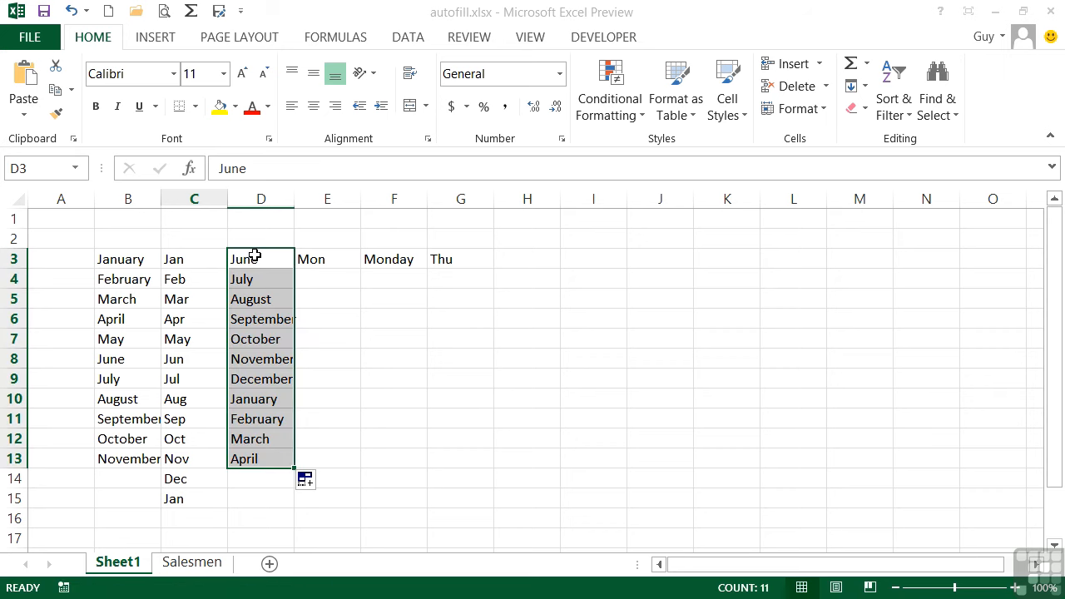
AutoFill the weekday series down from E3 and G3 to row 13, and from F3 to row 15.
left_click(327, 259)
left_click_drag(359, 268, 344, 473)
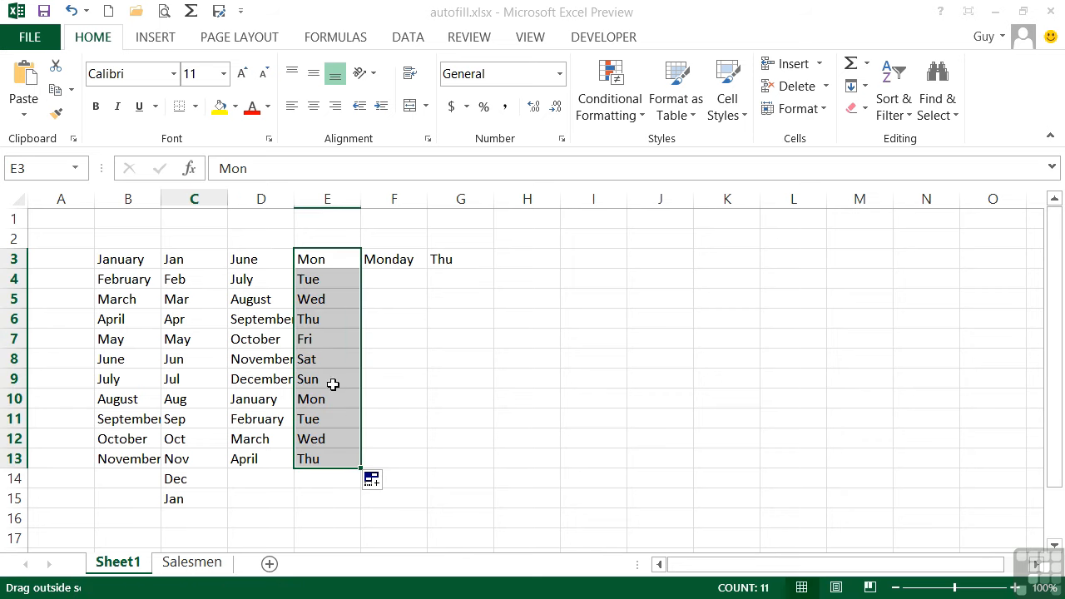
left_click(407, 259)
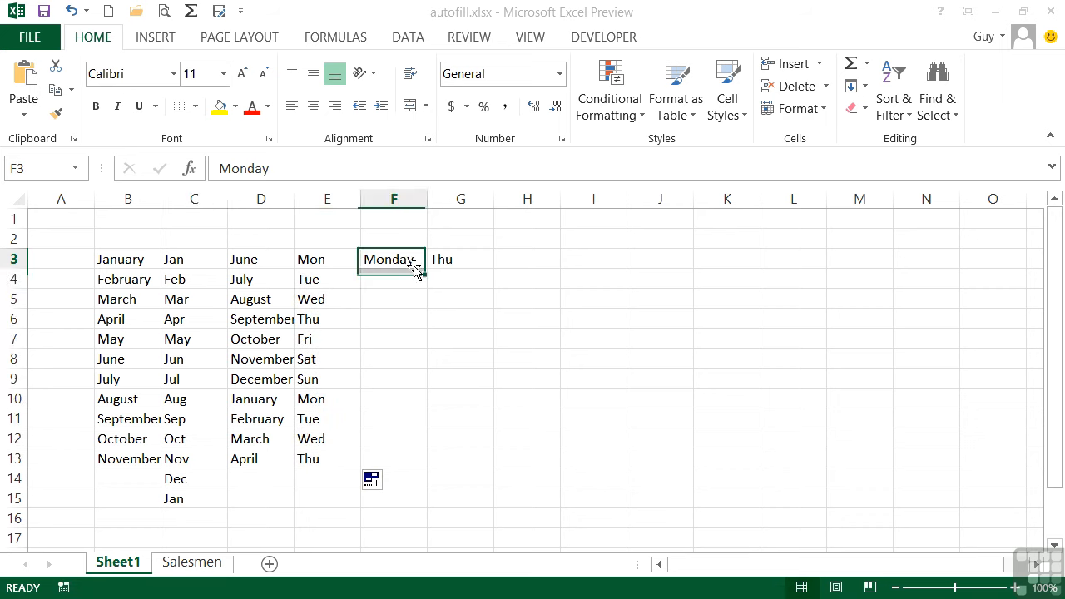
left_click_drag(416, 269, 417, 500)
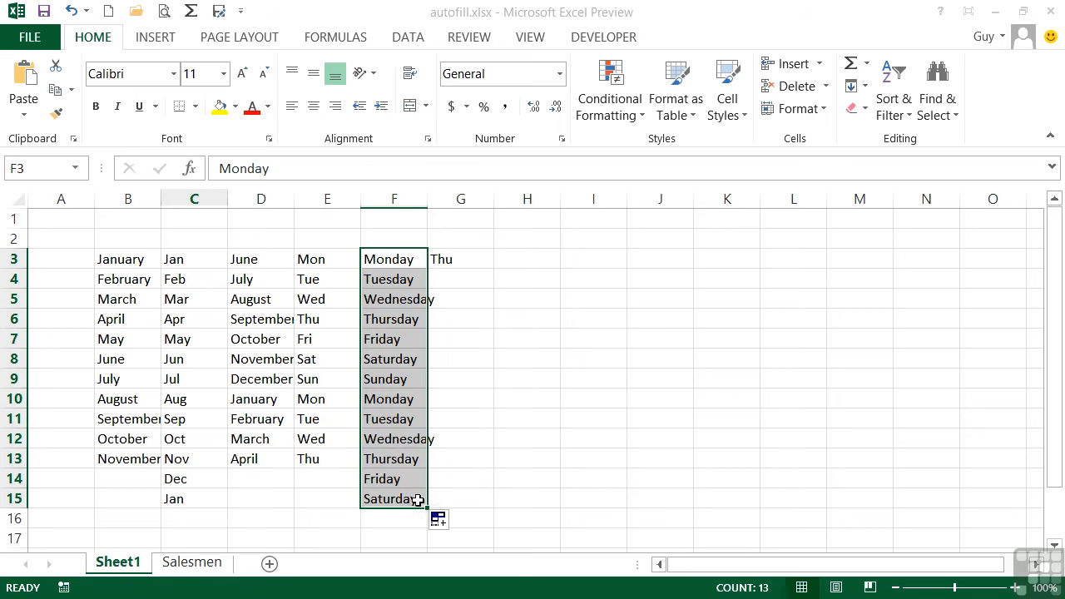
left_click(462, 260)
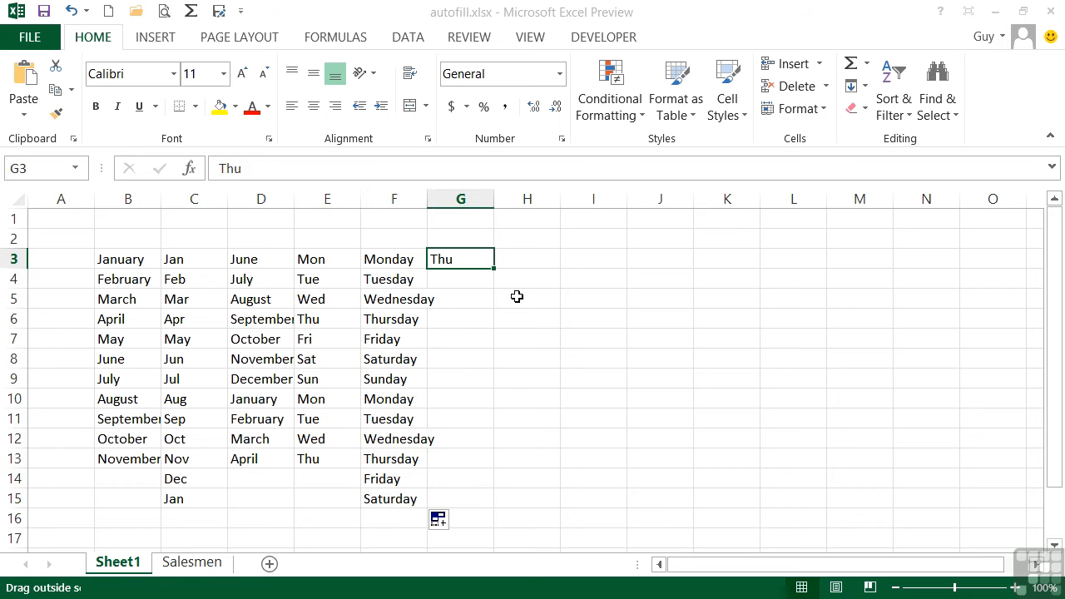
left_click_drag(493, 270, 493, 471)
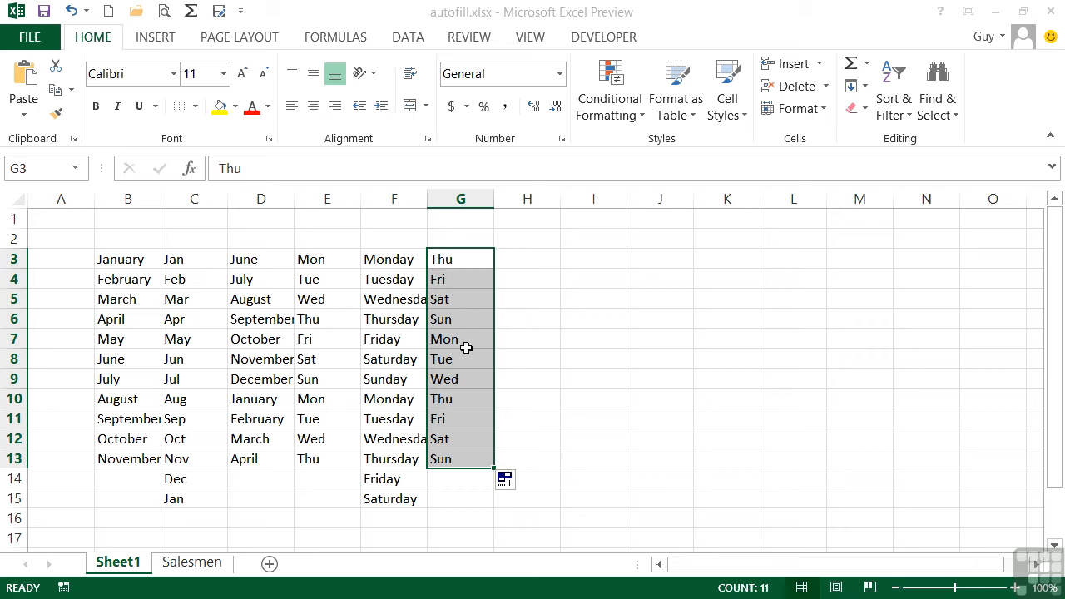
Open the Custom Lists editor from the advanced Excel options and reposition its dialog over the sheet.
left_click(528, 259)
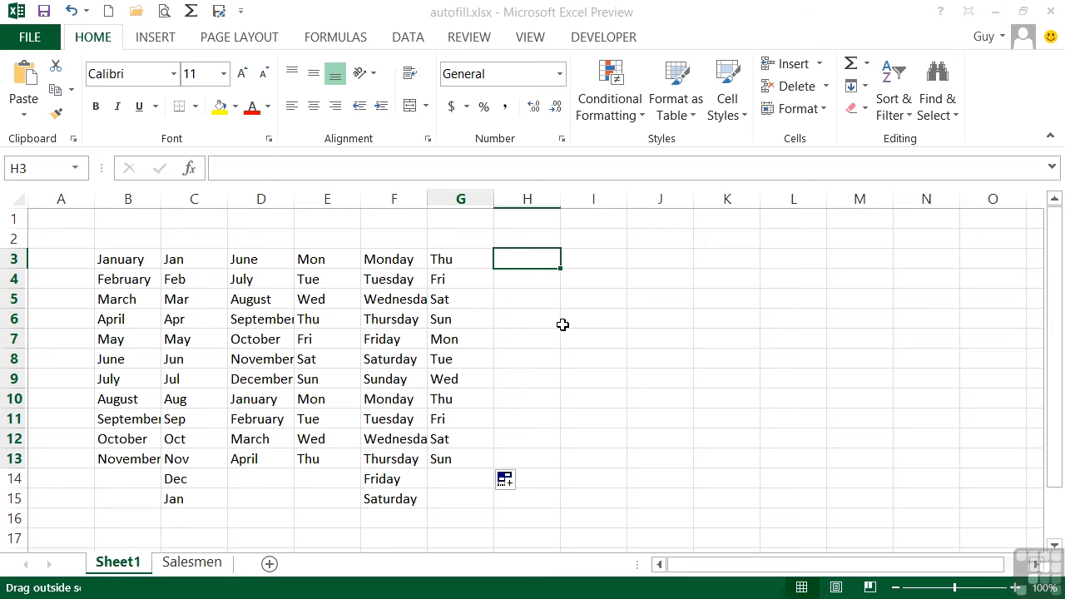
left_click(41, 38)
left_click(42, 452)
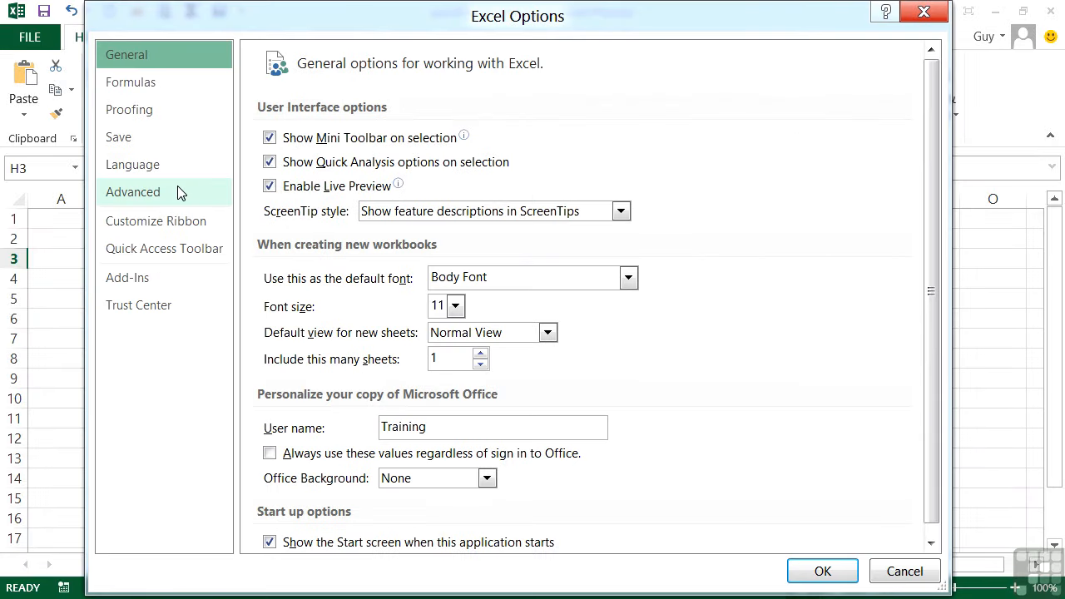
left_click(180, 193)
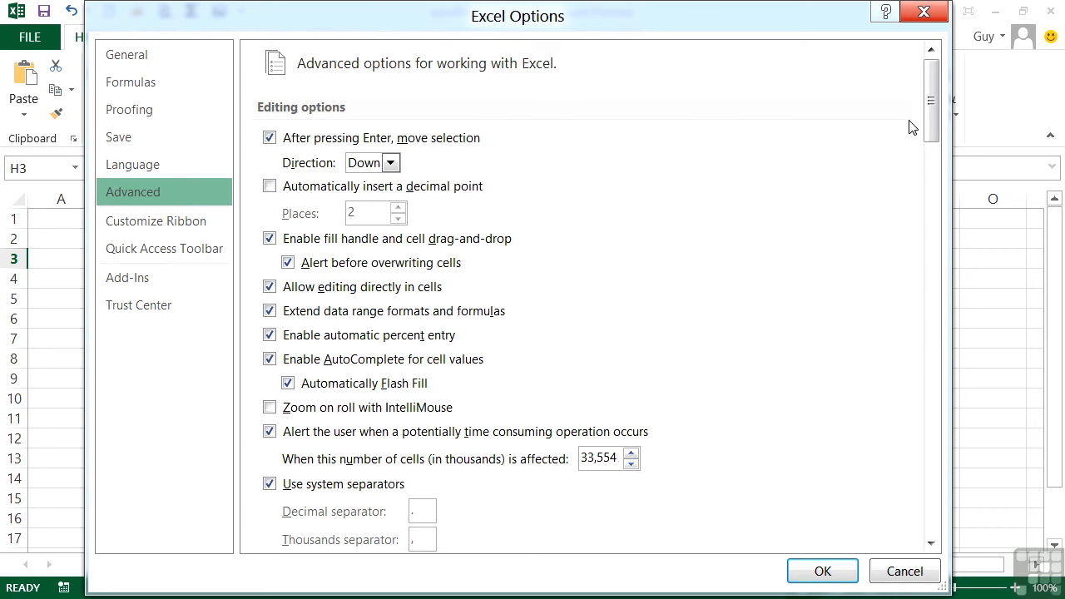
left_click_drag(930, 107, 922, 510)
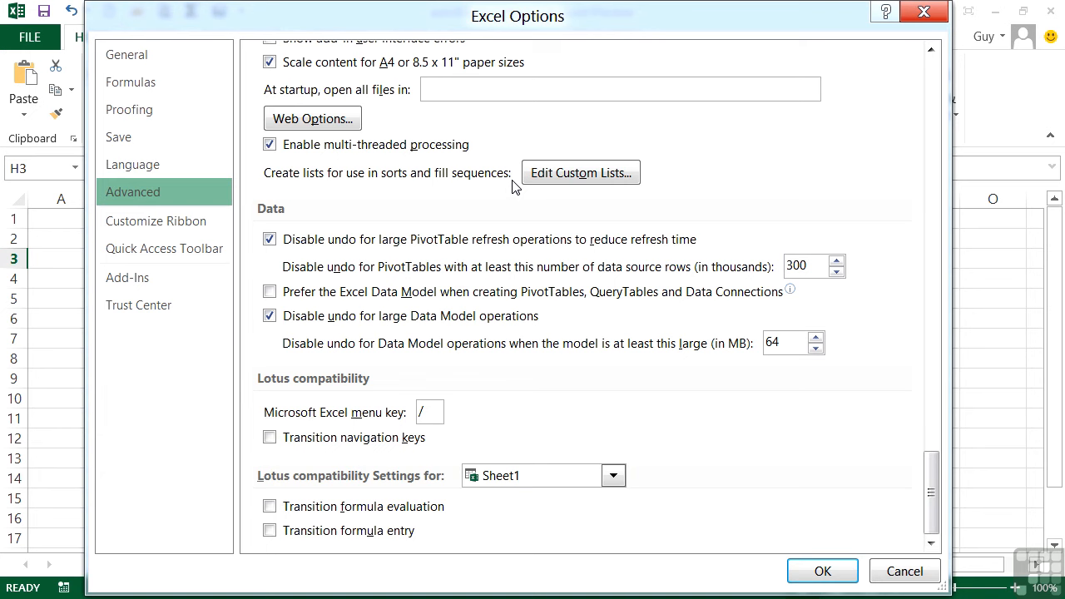
left_click(554, 174)
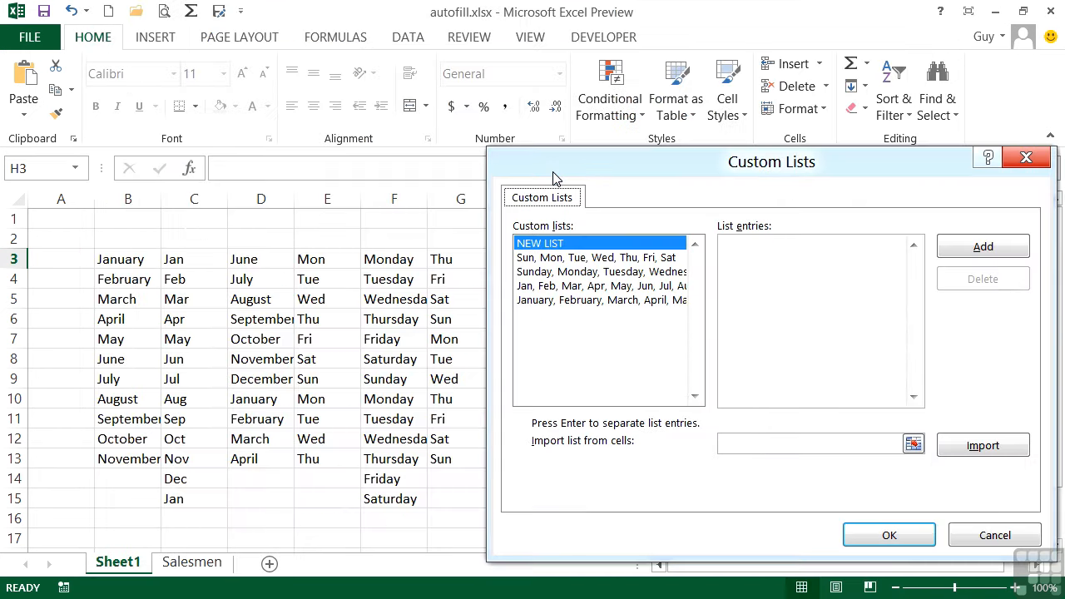
left_click_drag(767, 173, 686, 147)
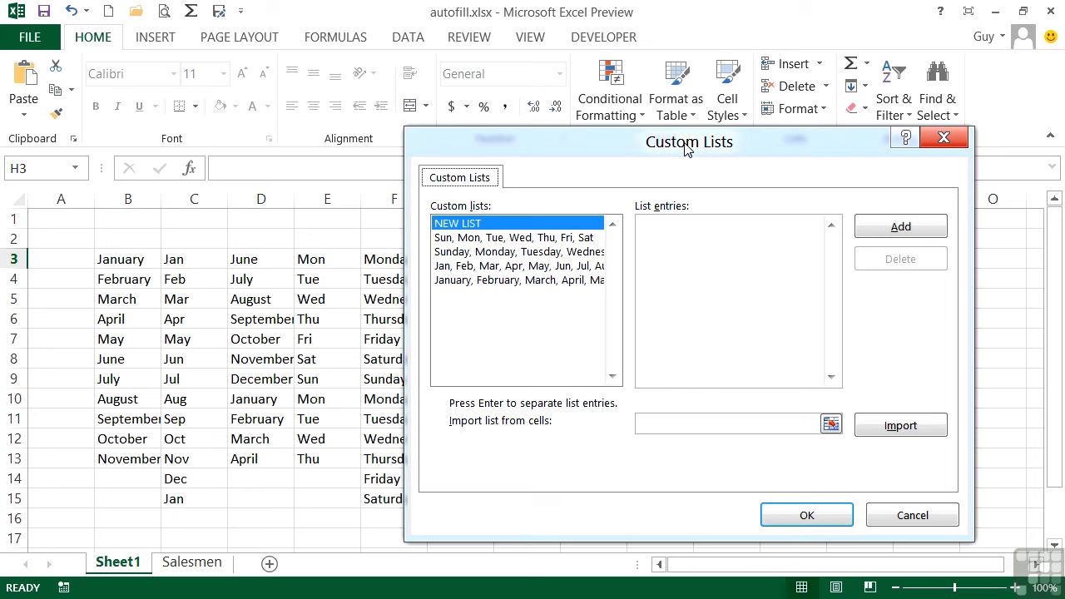
Add a custom list with the entries Personnel, Sales, Warehousing, Transport and Admin, and accept the options.
left_click(470, 225)
type("Personnel")
key("Return")
type("Sales Ware")
type("housing T")
type("Ransport ")
type("Admin")
key("Delete")
type("r")
key("Down")
key("End")
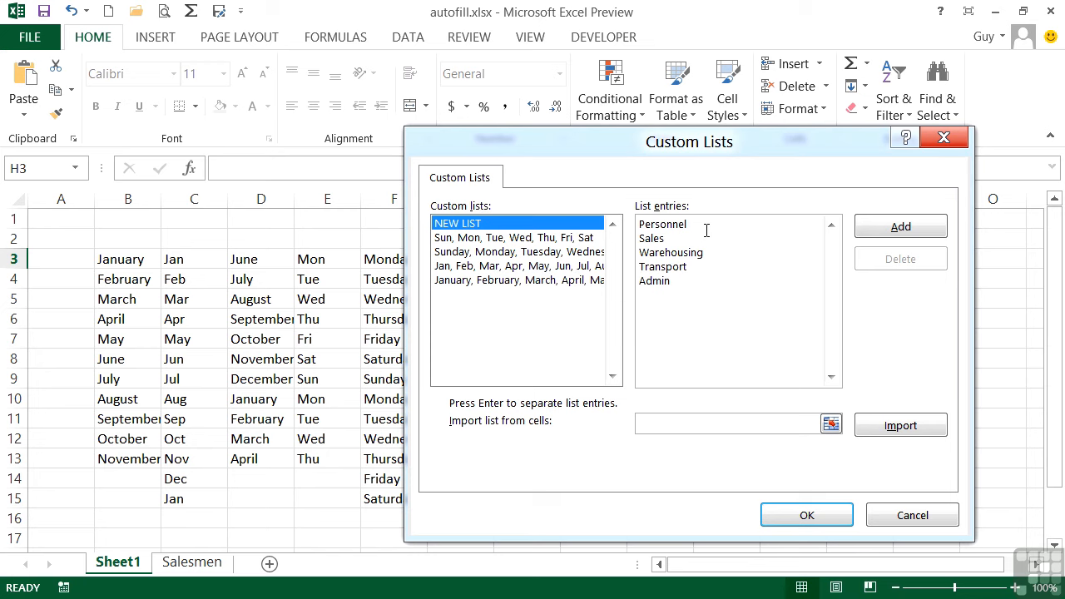
left_click(887, 233)
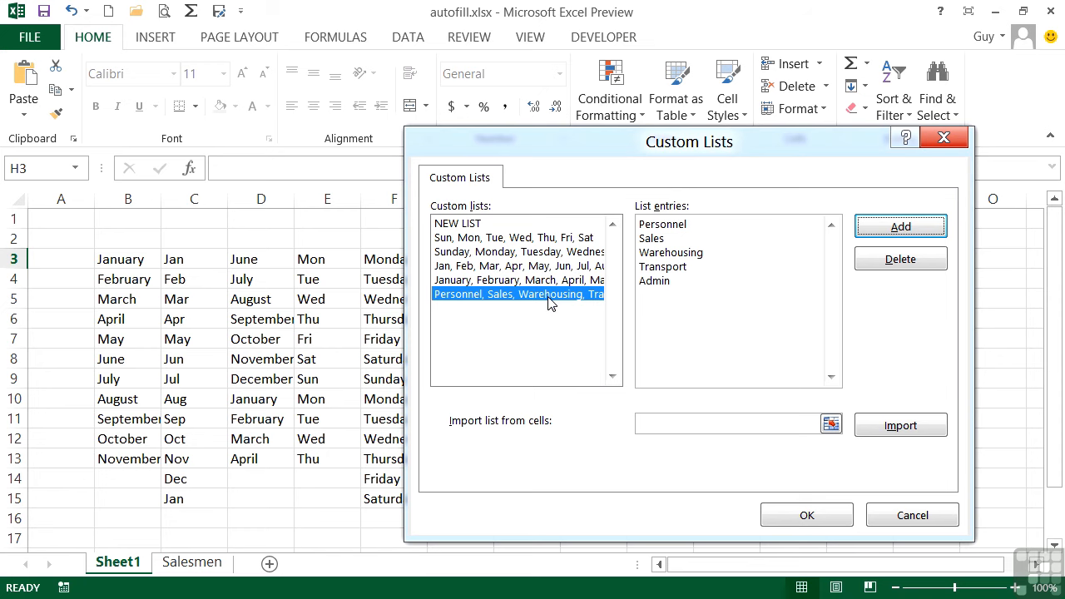
left_click(799, 518)
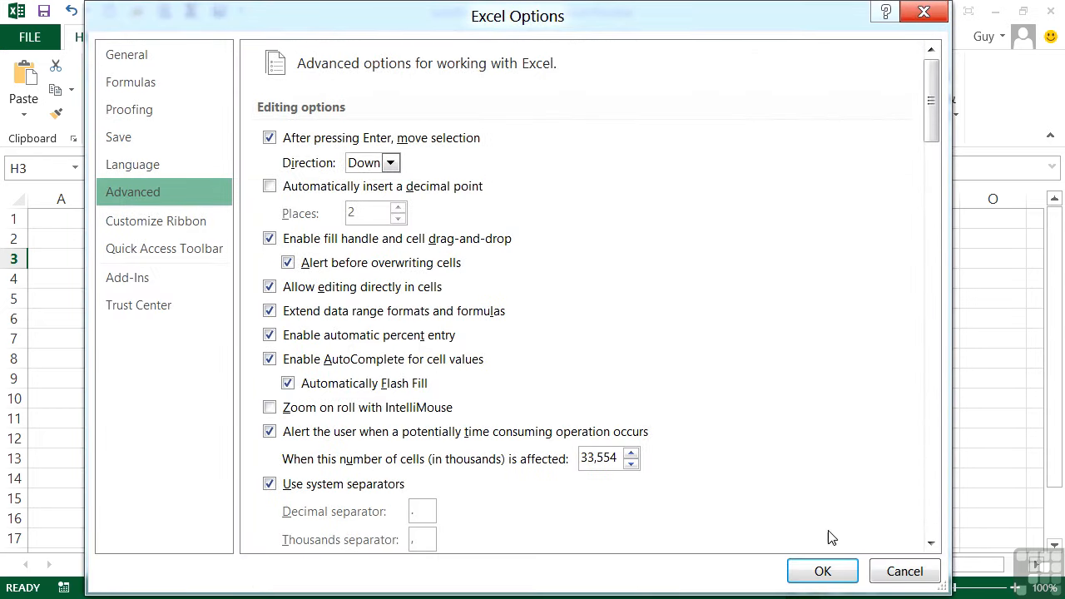
left_click(821, 573)
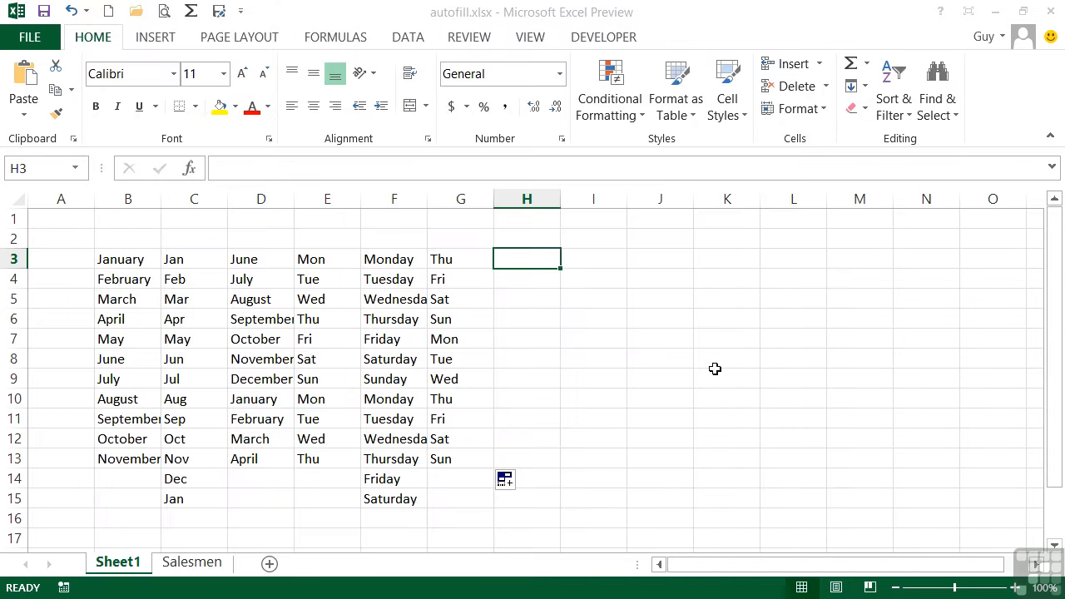
Enter ADMIN in cell I3 and AutoFill the department list down to I12.
left_click(611, 259)
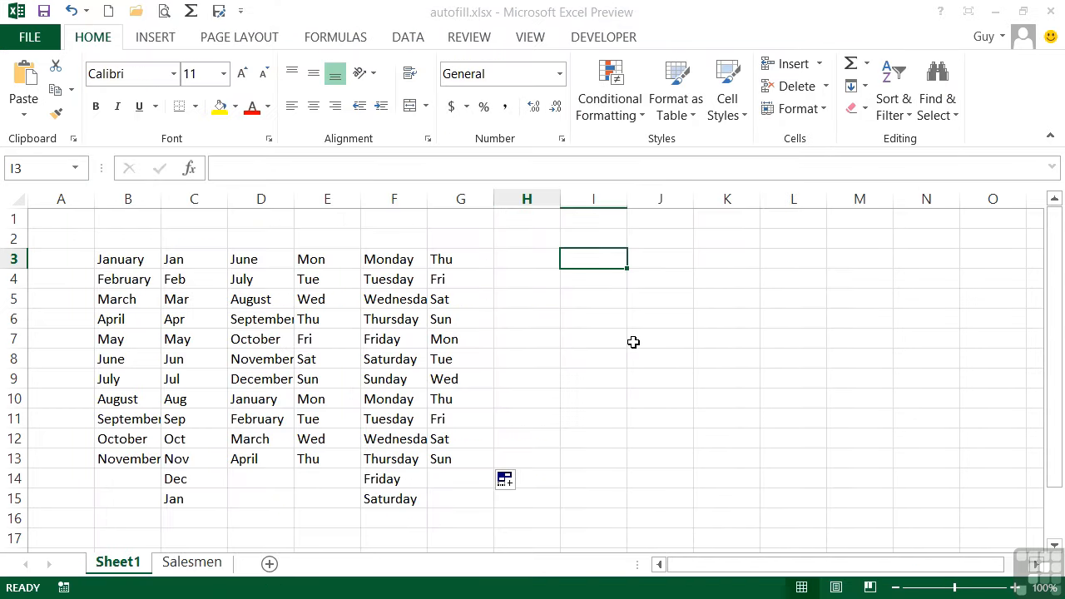
type("ADMIN")
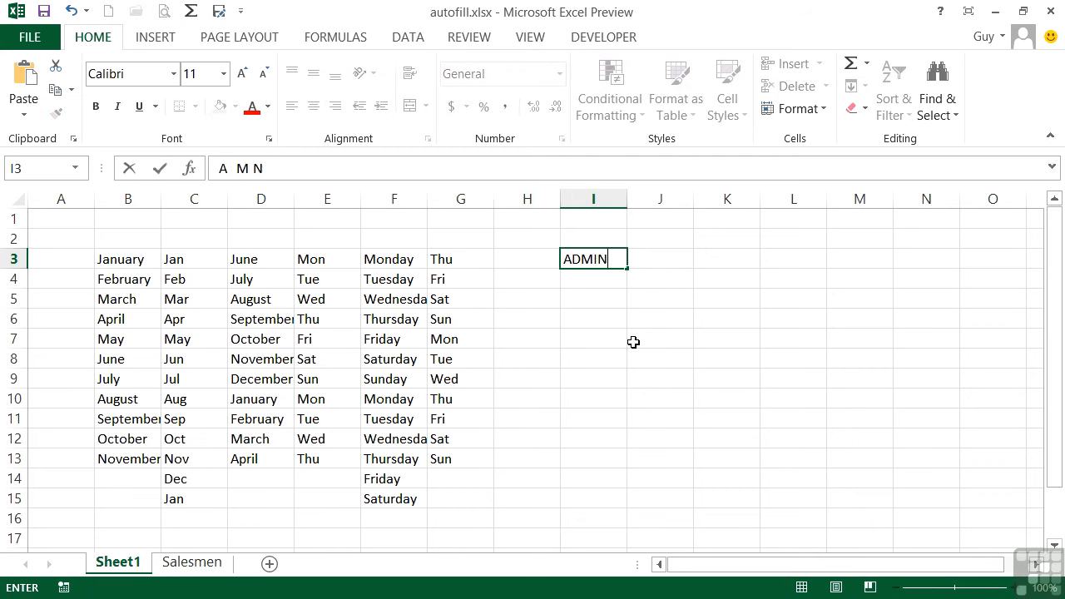
key("ctrl+Return")
left_click_drag(627, 268, 624, 446)
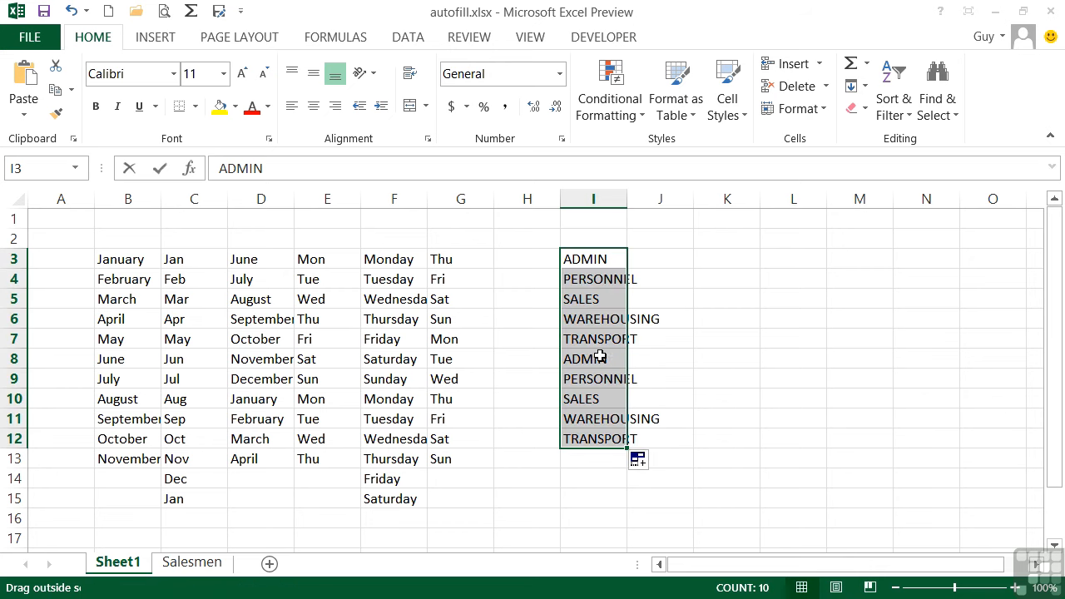
Enter Admin in cell K3 and AutoFill the department list down to K12.
left_click(732, 259)
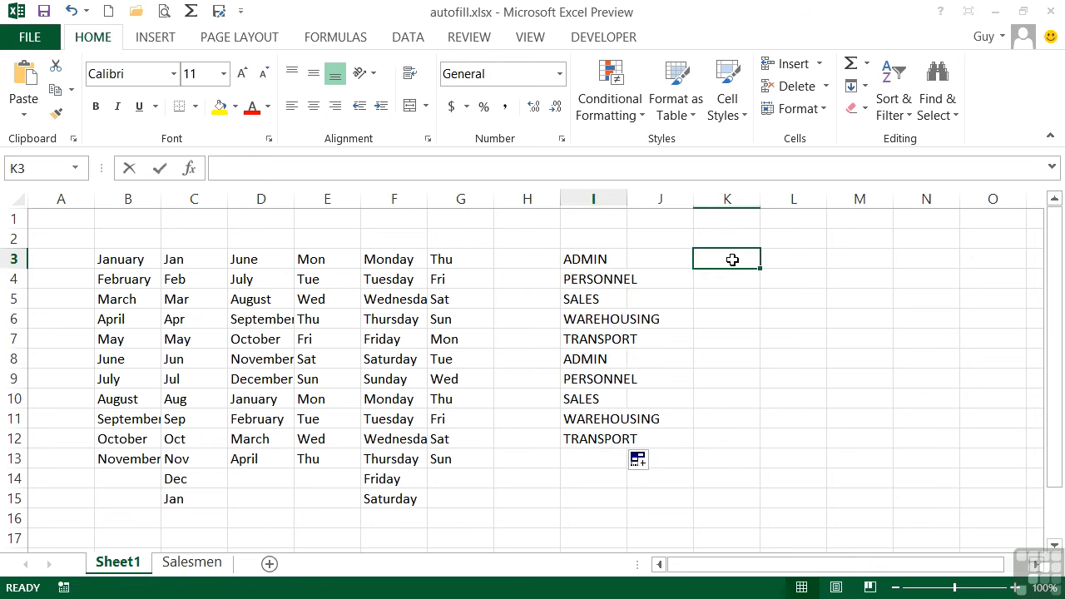
type("Admin")
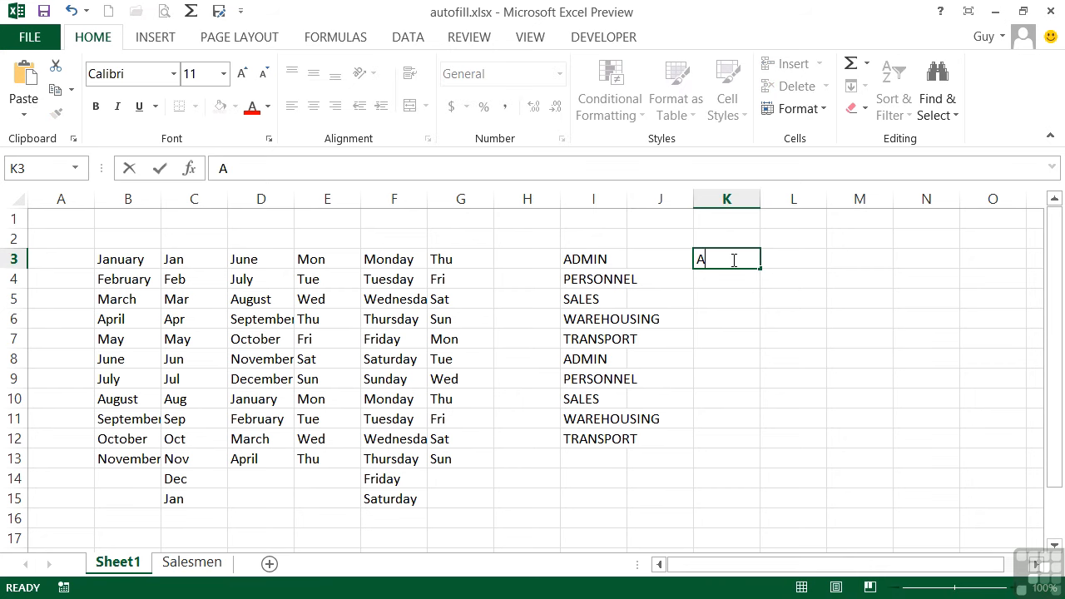
left_click_drag(760, 268, 753, 450)
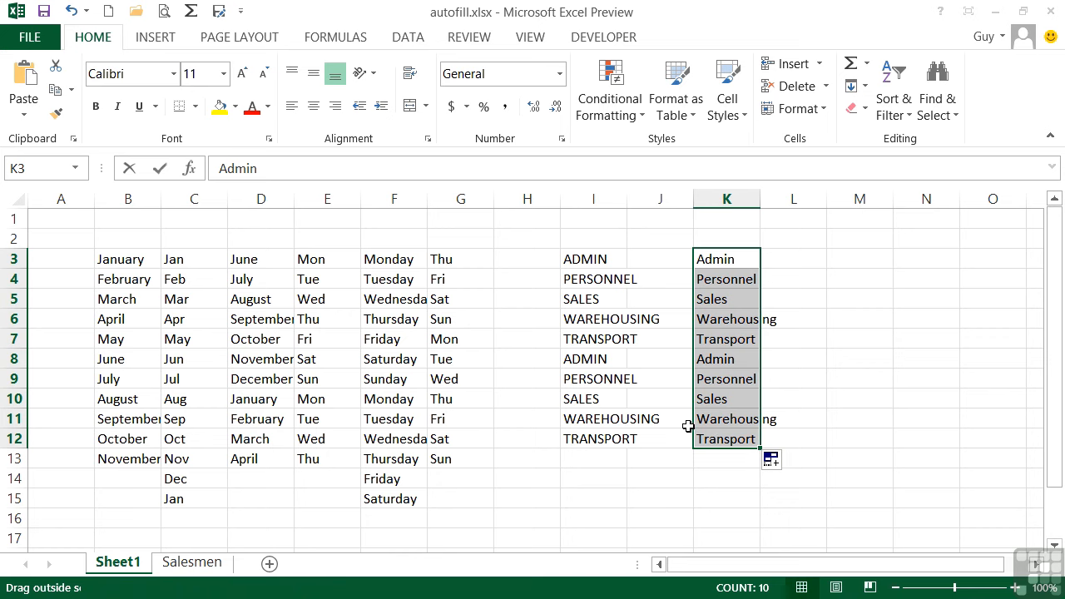
Enter Sales in M3 and AutoFill it down to M11, and AutoFill K12 across the row to O12.
left_click(870, 259)
type("Sales")
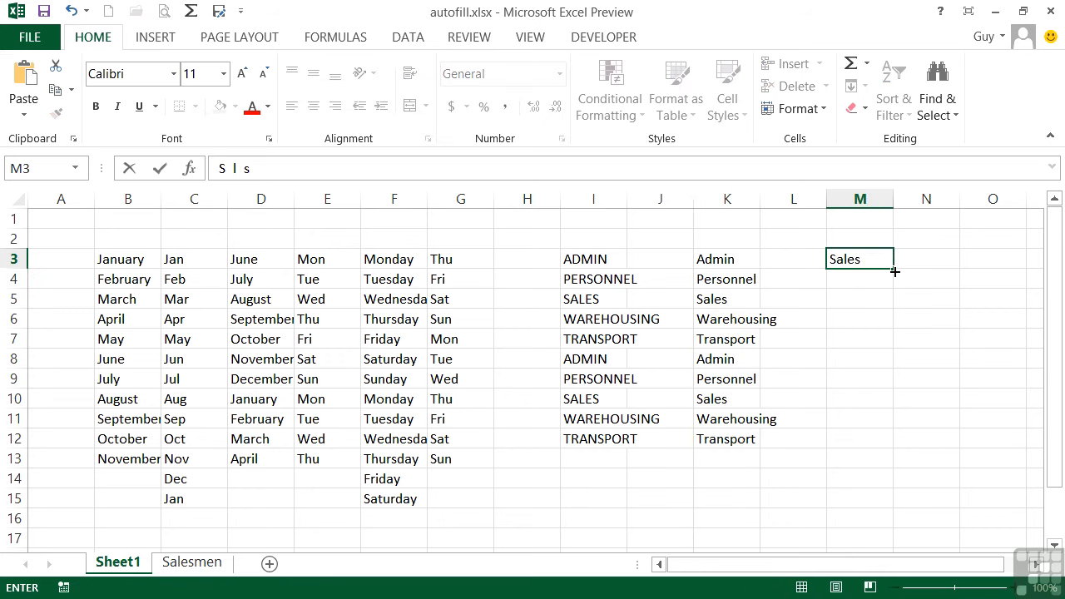
left_click_drag(894, 268, 893, 429)
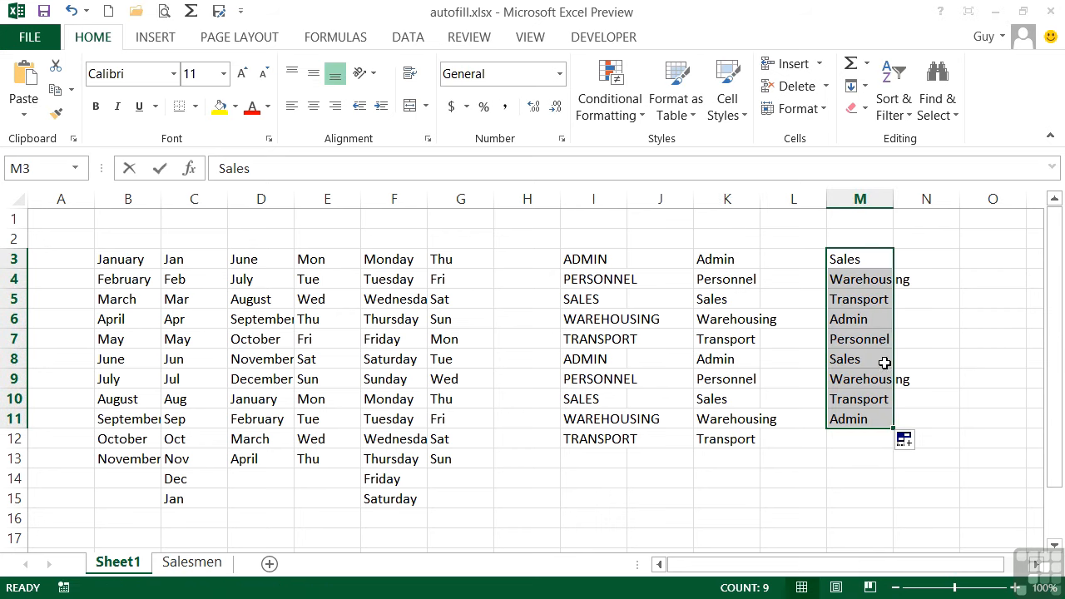
left_click(741, 442)
left_click_drag(761, 448, 973, 439)
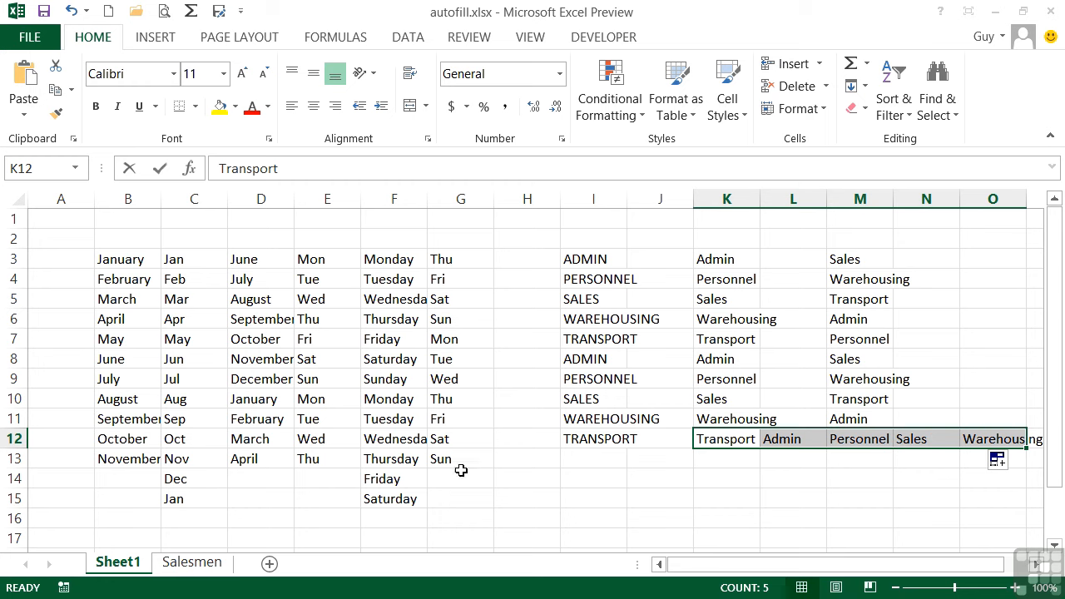
Import the names in B3:B9 of the Salesmen sheet as a new custom list and accept the options.
left_click(197, 566)
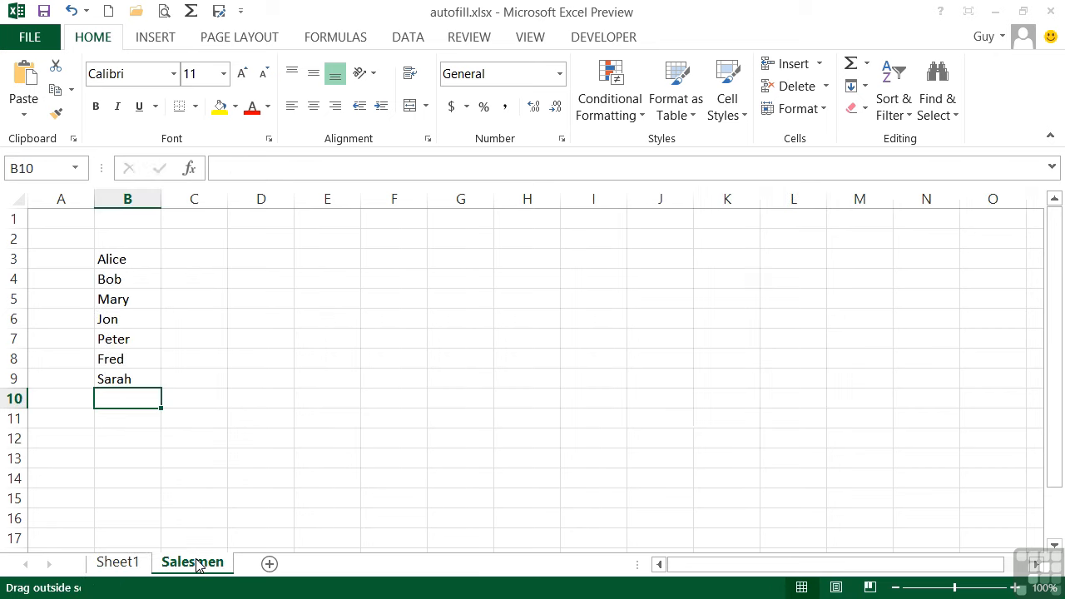
left_click_drag(123, 263, 118, 395)
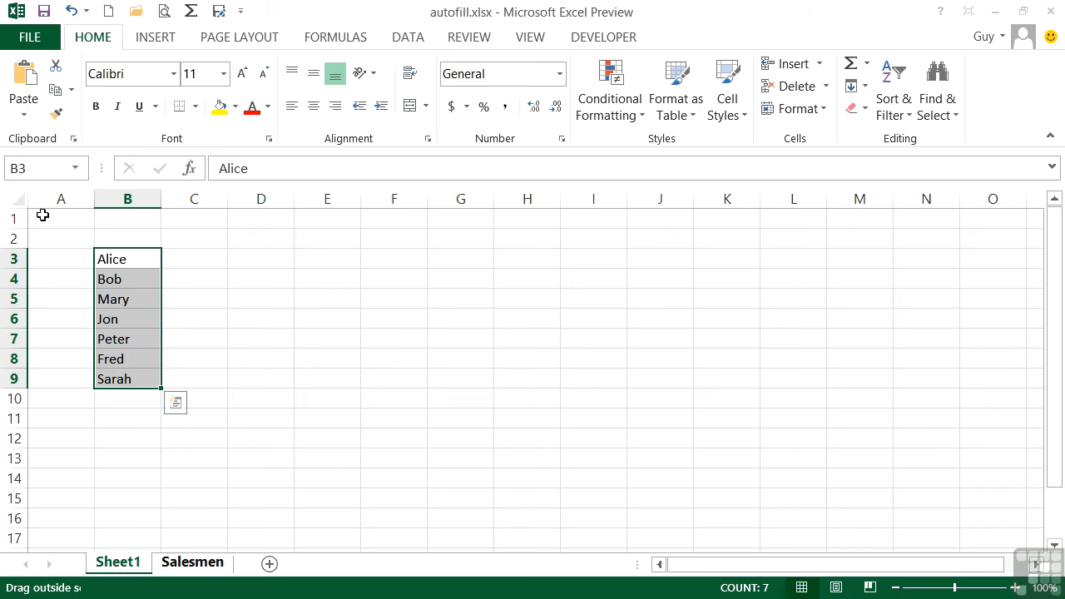
left_click(32, 37)
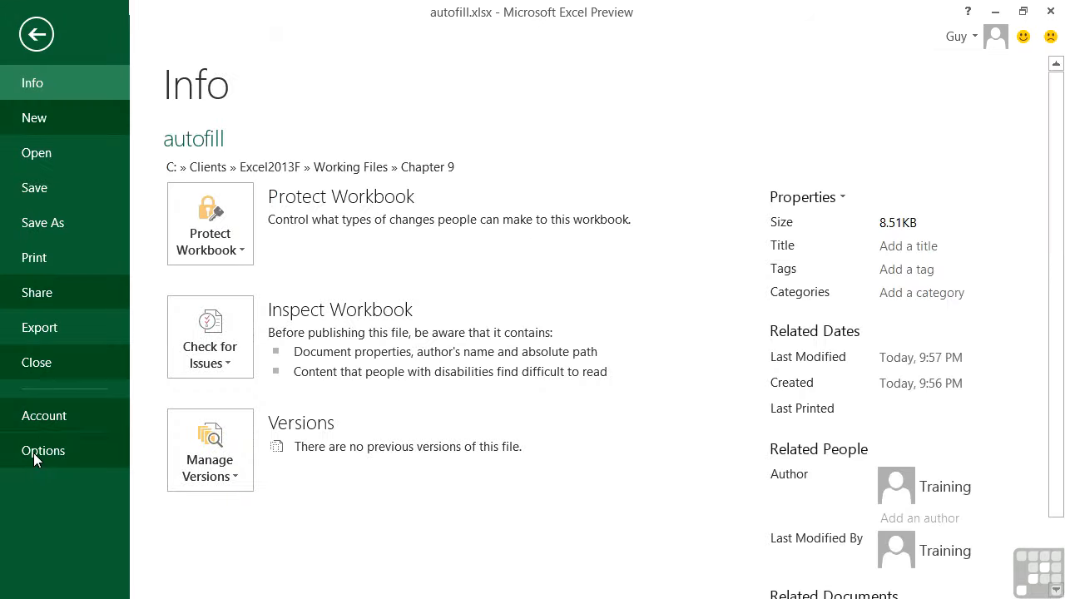
left_click(33, 452)
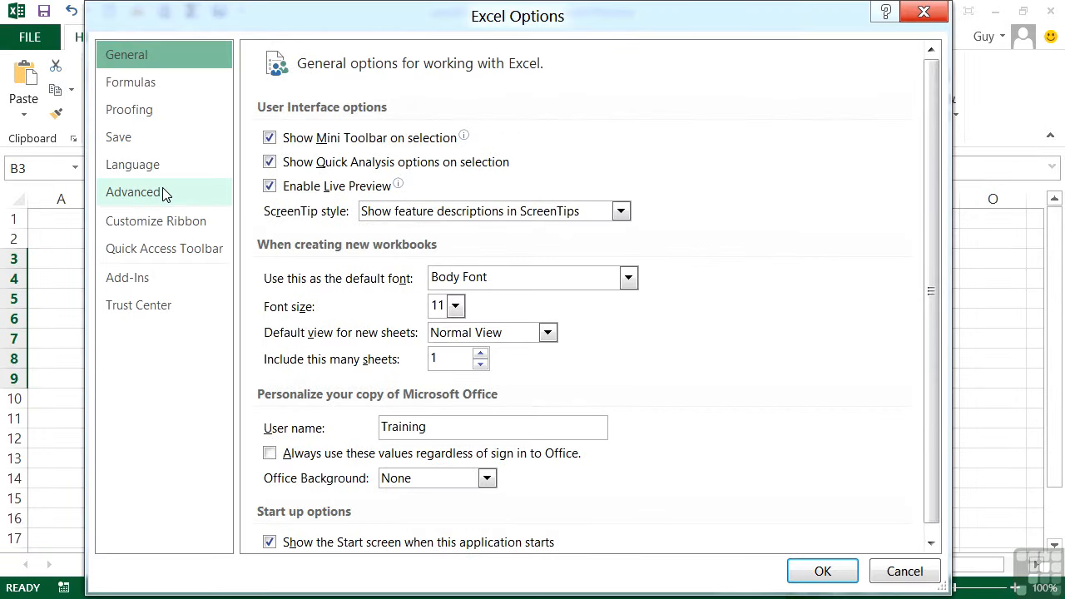
left_click(210, 197)
left_click_drag(938, 150, 933, 539)
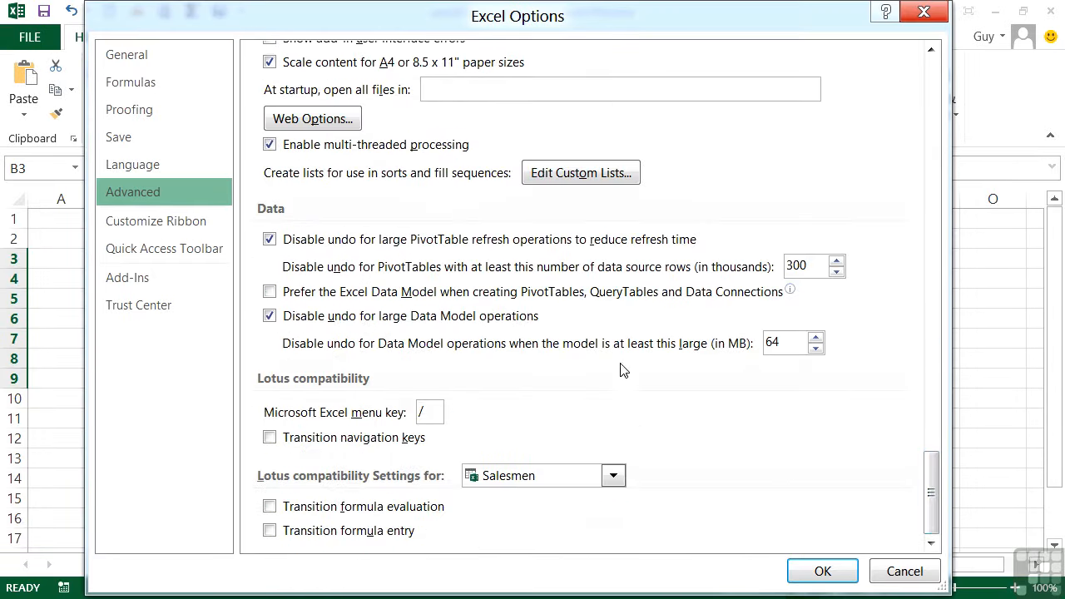
left_click(570, 178)
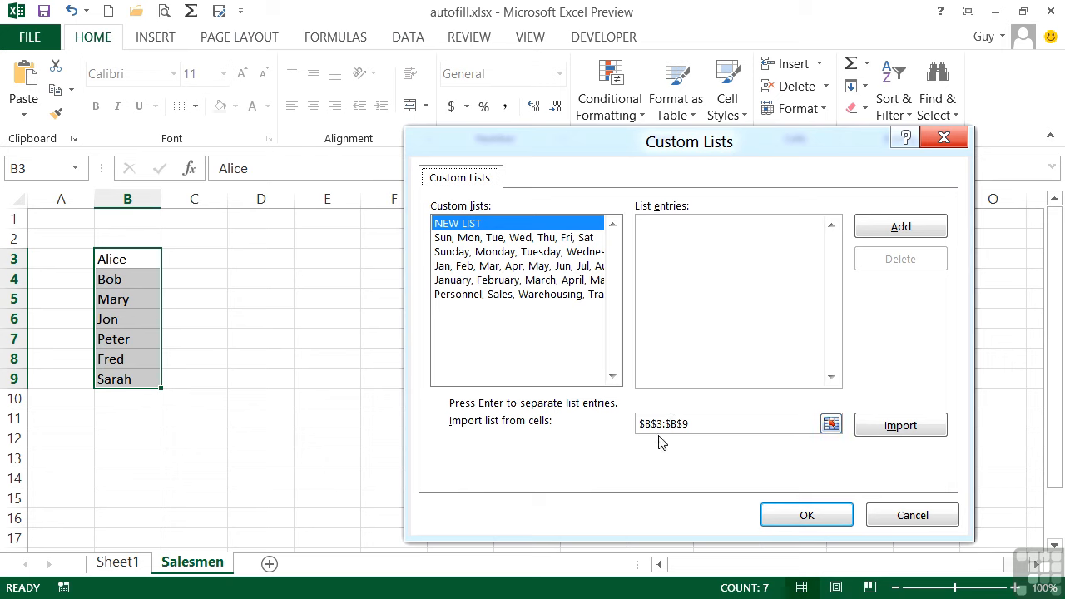
left_click(899, 437)
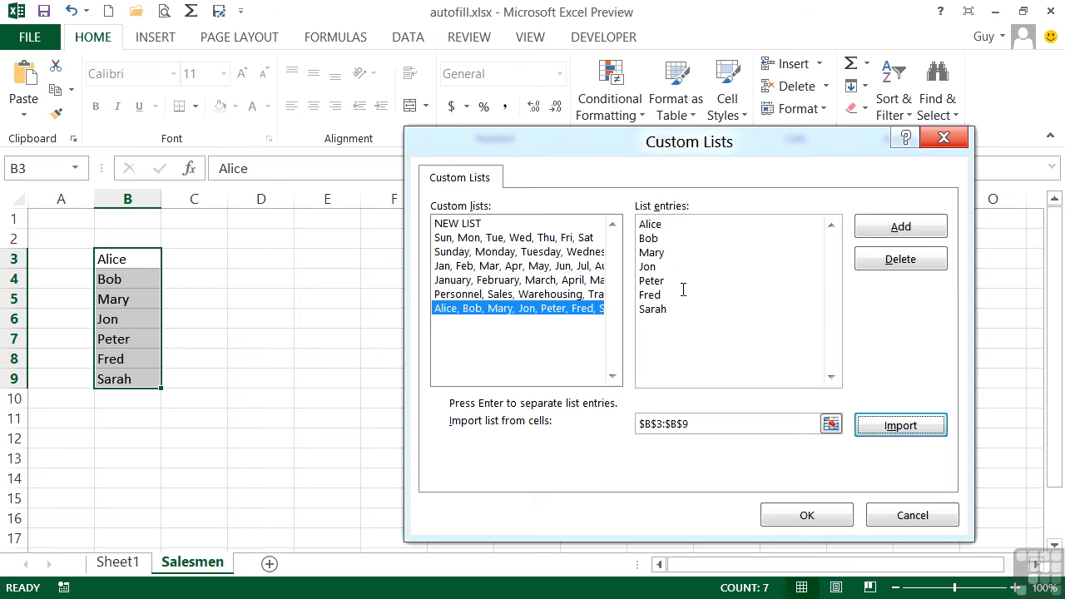
left_click(814, 516)
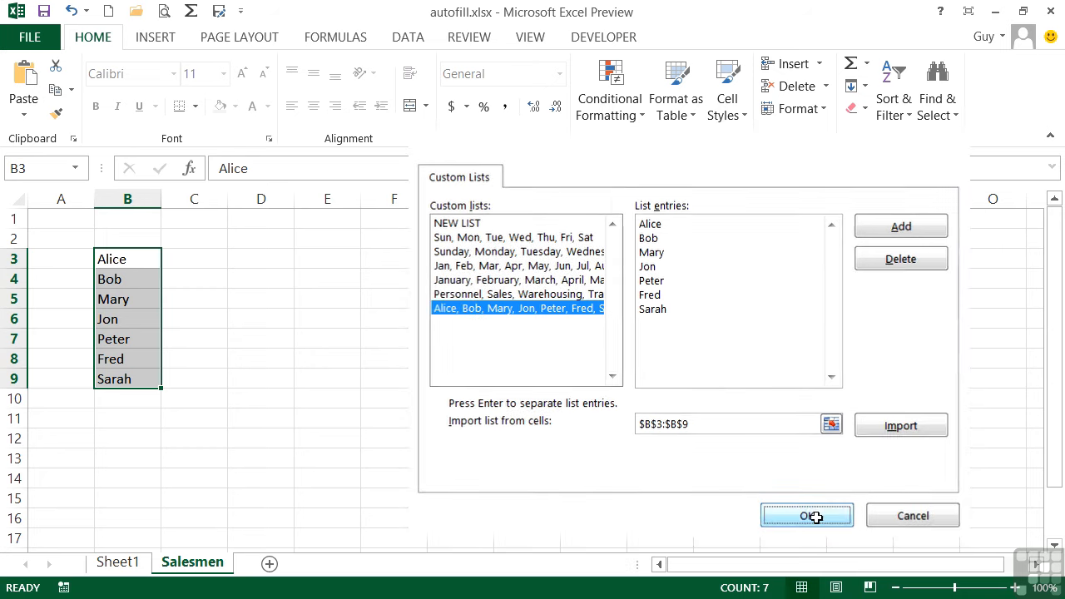
left_click(822, 572)
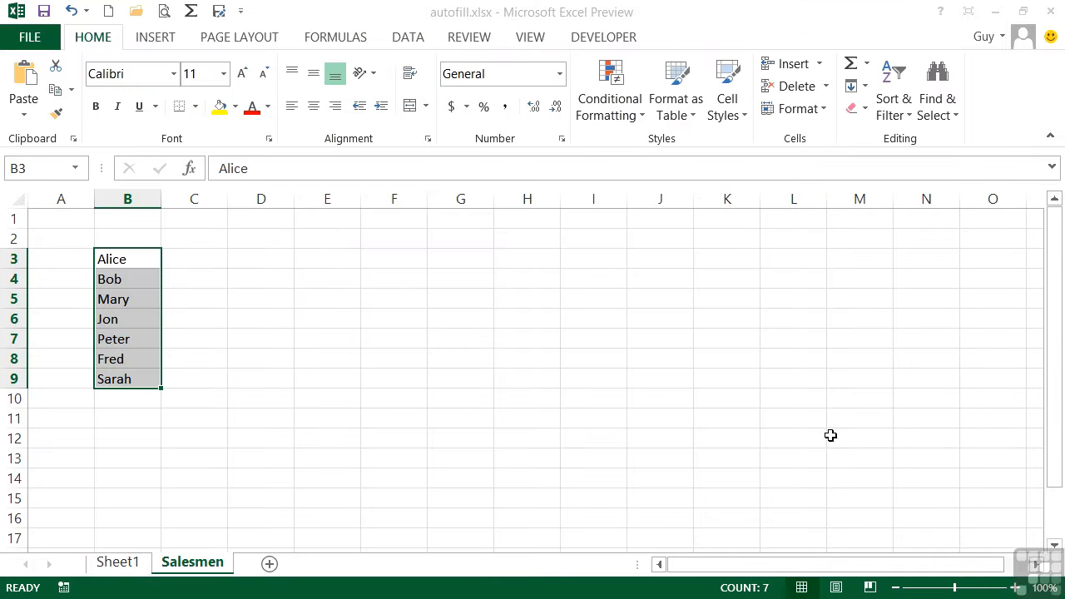
Enter the salesman's name from B6 in cell J4 and AutoFill the names down to J14.
left_click(665, 288)
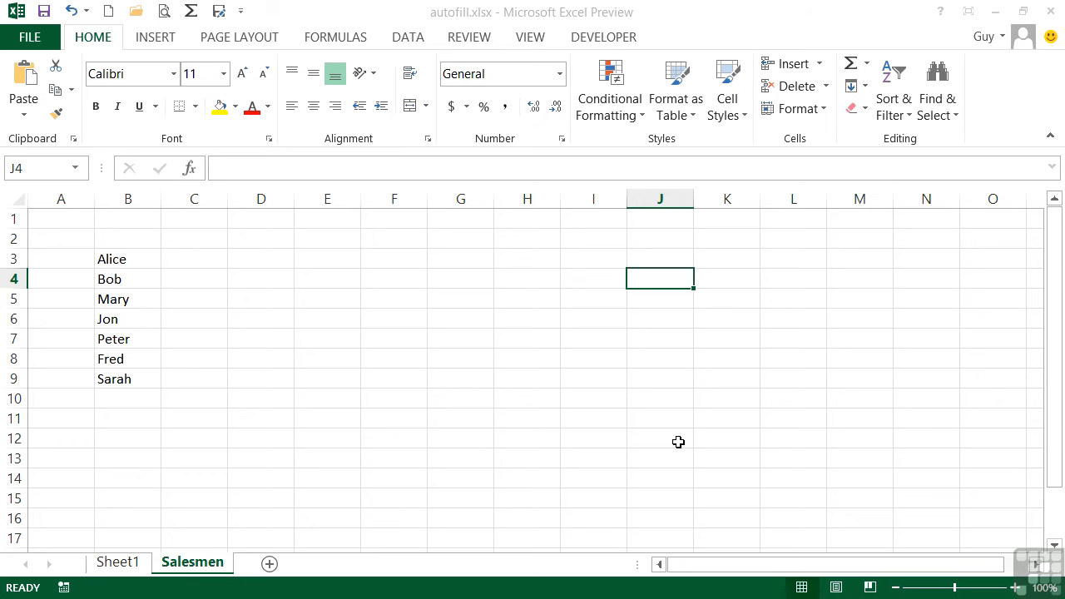
type("Jon")
left_click_drag(694, 289, 662, 479)
AutoFill the salesmen names across from J9 to N9, and backwards from J12 to F12.
left_click(669, 378)
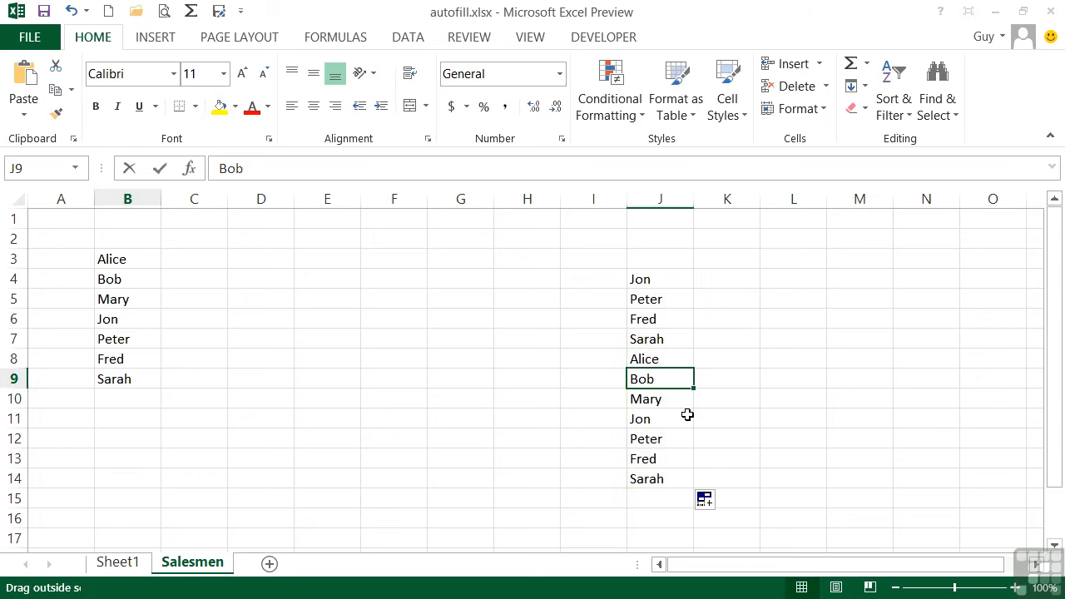
left_click_drag(694, 387, 939, 409)
left_click(663, 439)
left_click_drag(694, 449, 362, 438)
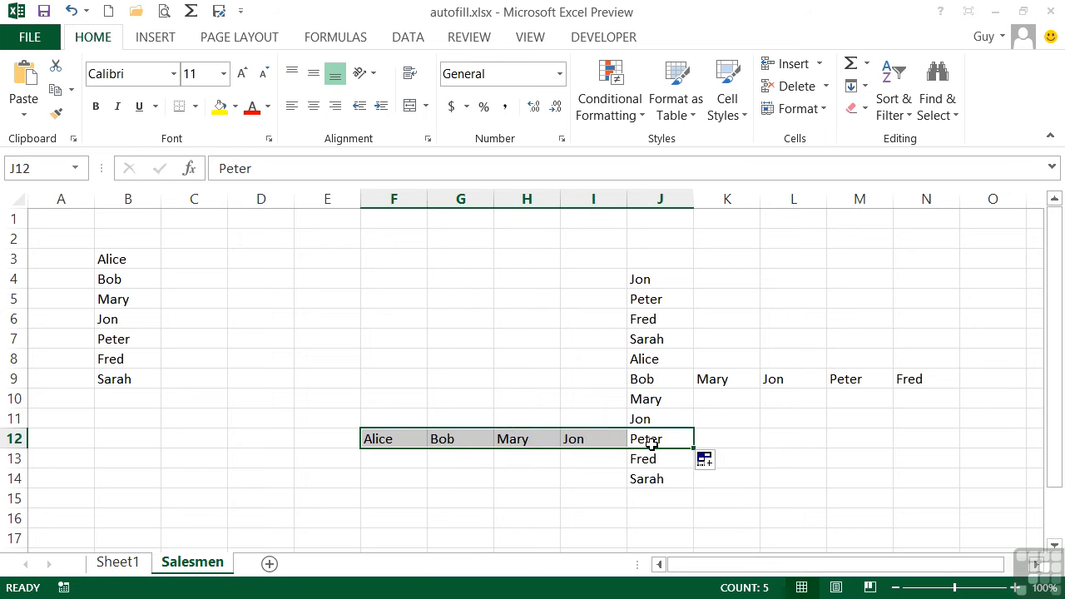